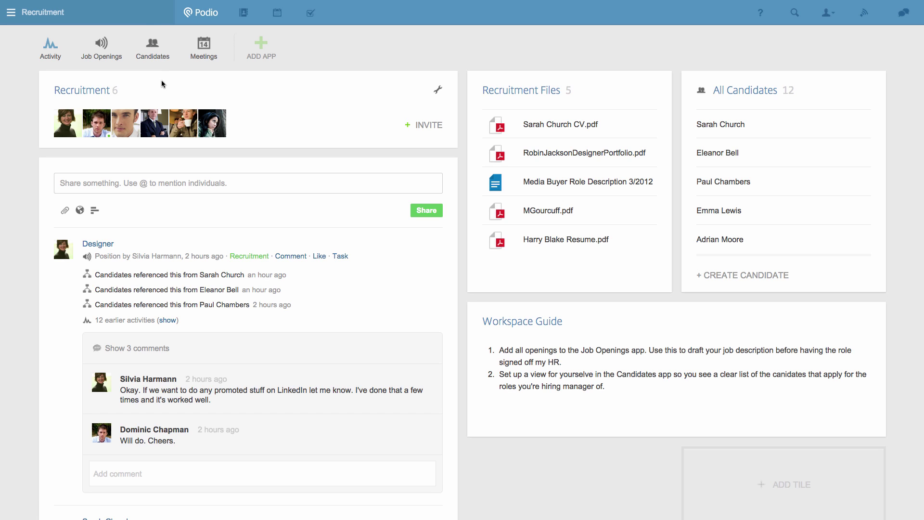
Step: Open the first candidate's full record, the Designer applicant, in the Candidates app
left_click(155, 61)
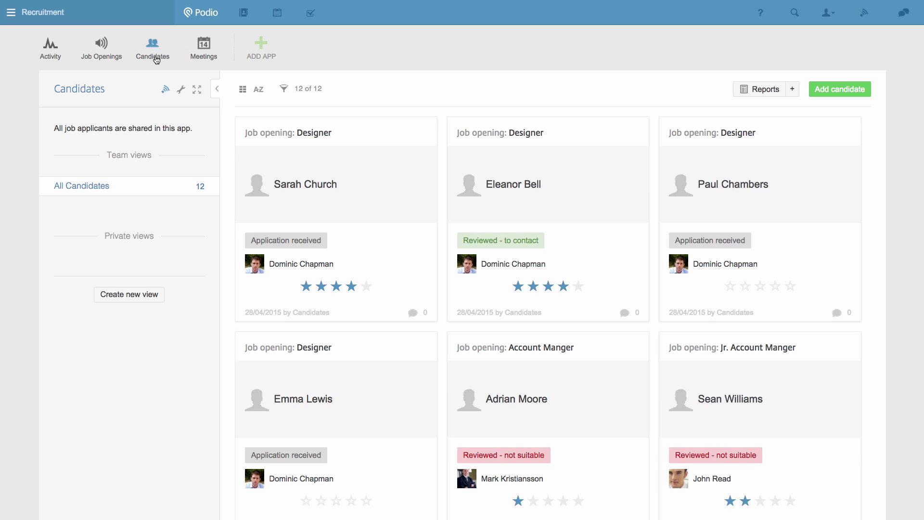
left_click(377, 140)
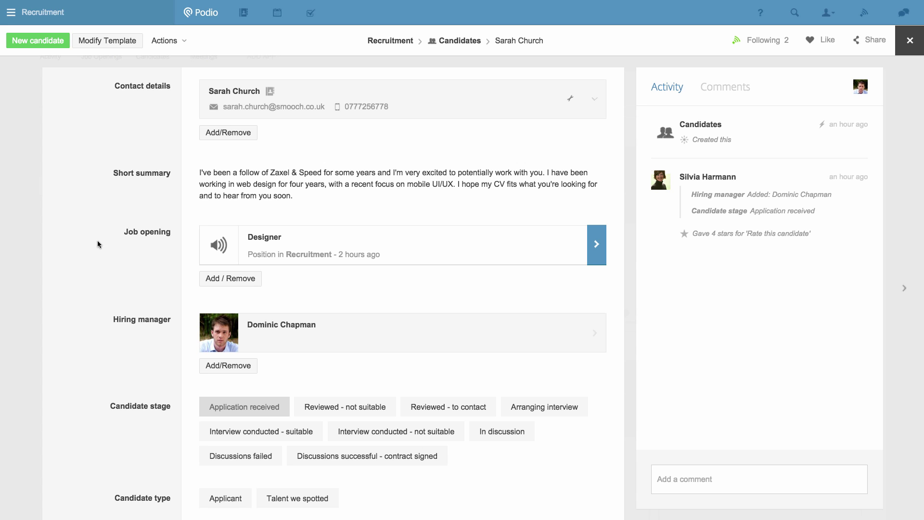
Step: Check which app the template's Job opening field references, leaving the template unchanged
left_click(116, 40)
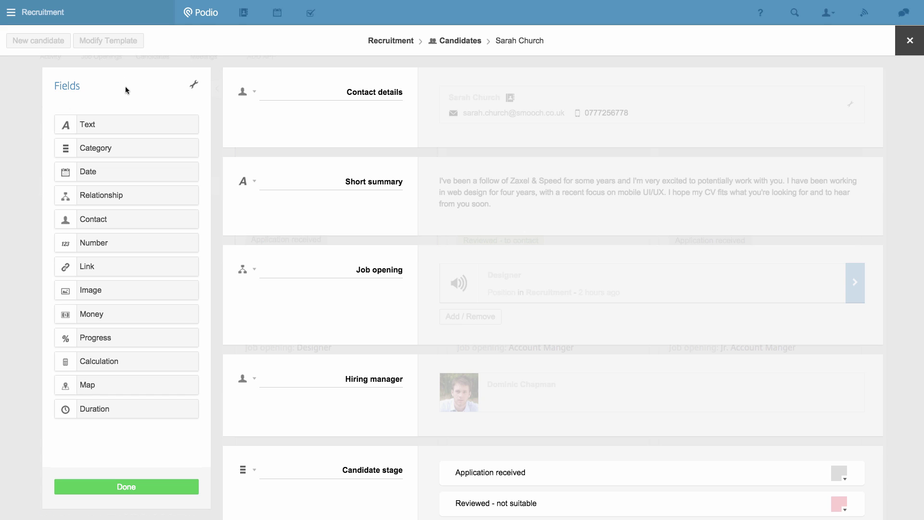
left_click(254, 271)
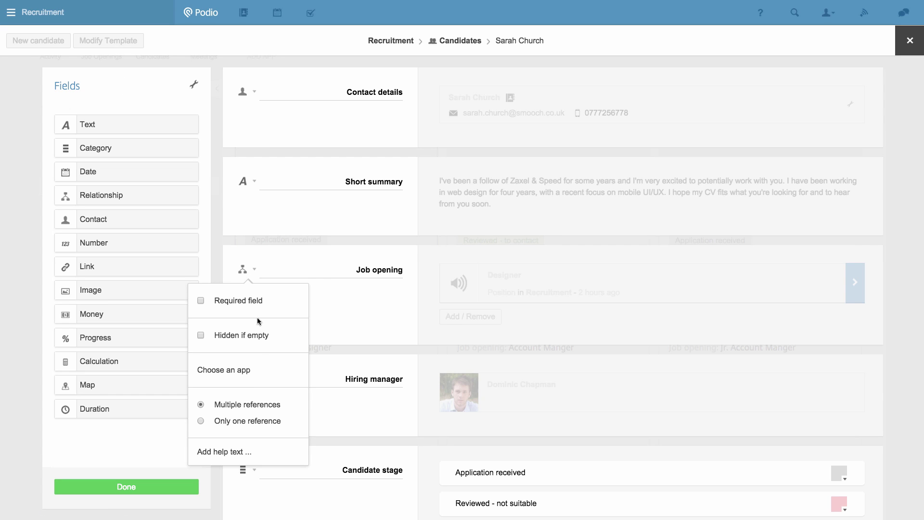
left_click(246, 372)
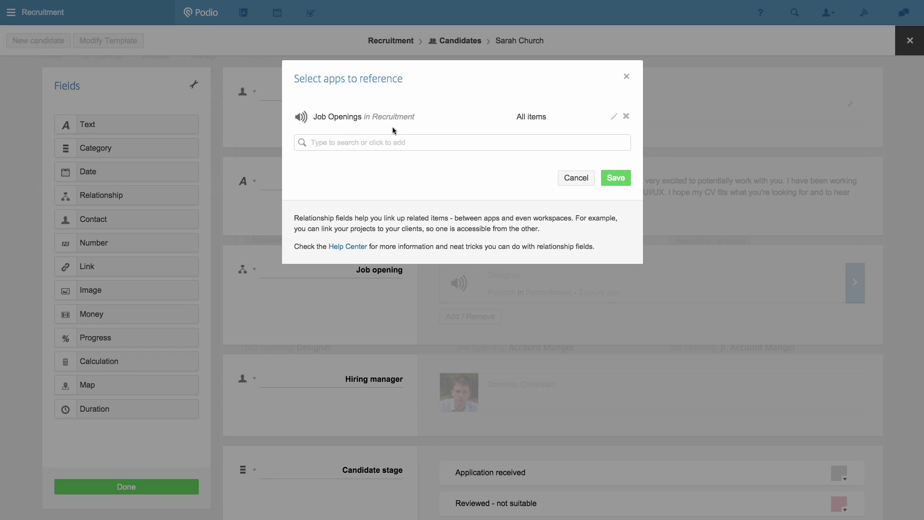
left_click(626, 77)
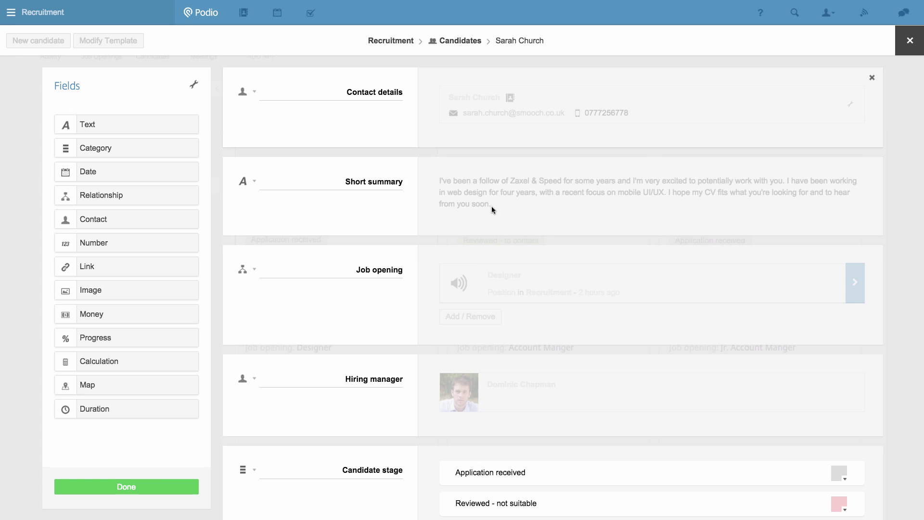
left_click(150, 486)
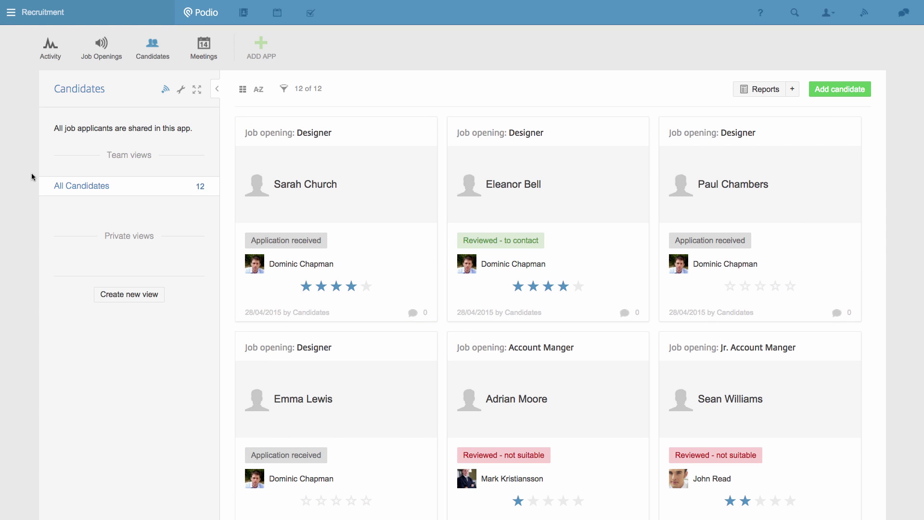
Step: Open the Designer job opening, review its four related candidates, then close it
left_click(99, 58)
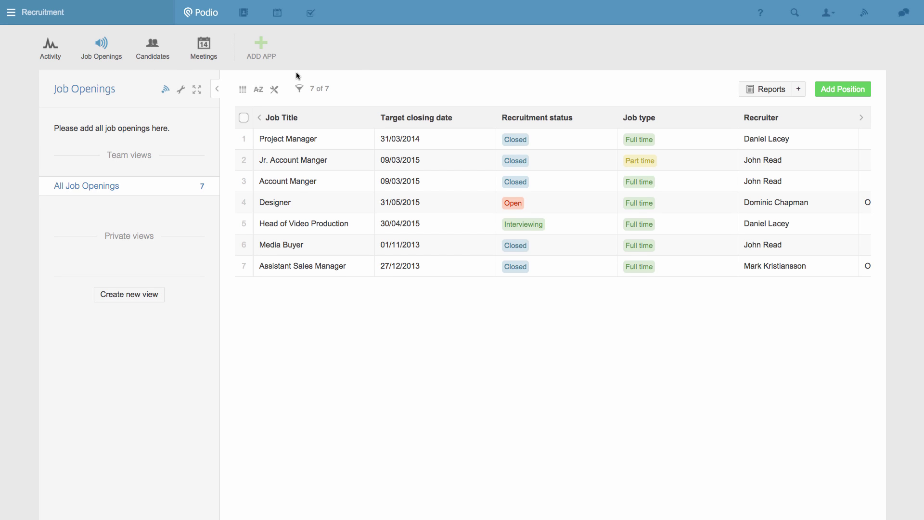
left_click(341, 206)
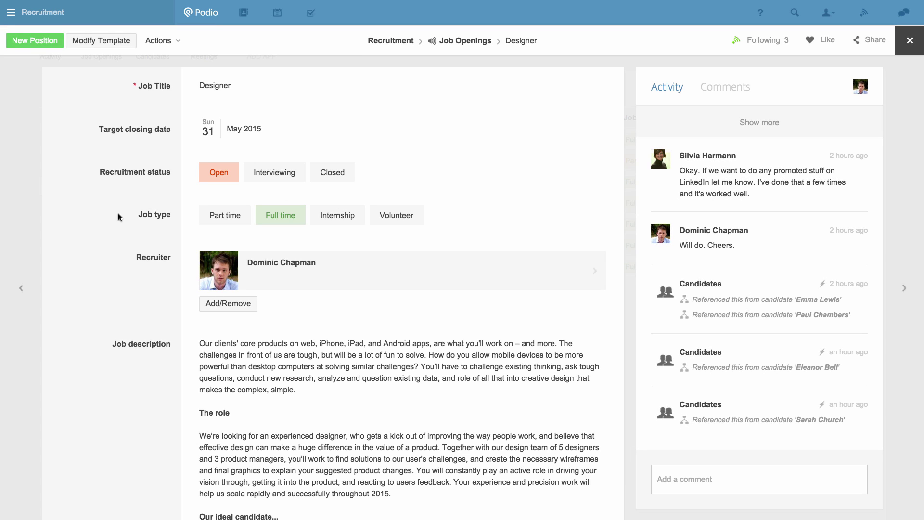
scroll(98, 244, "down", 10)
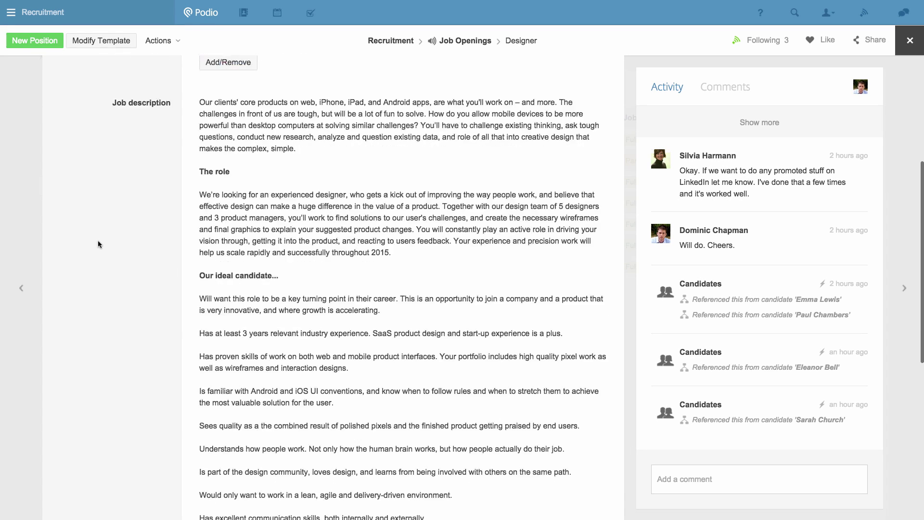
scroll(97, 244, "down", 6)
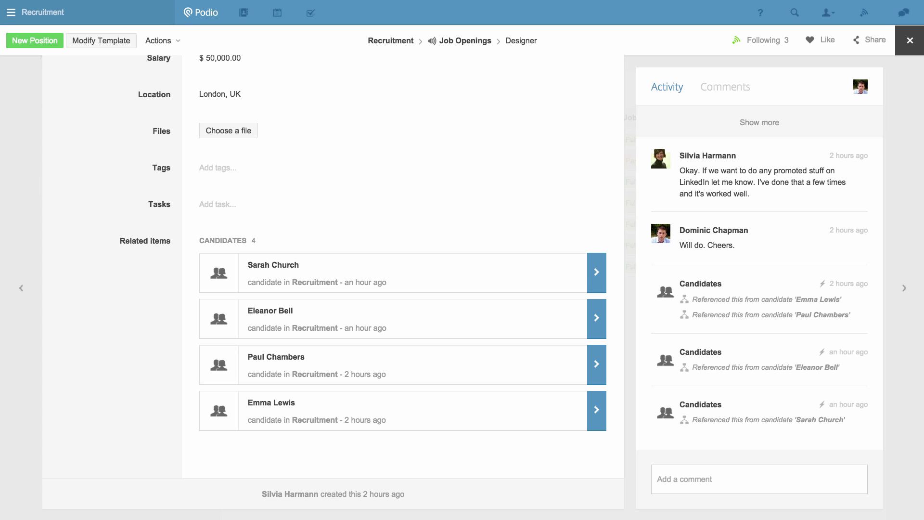
key("Escape")
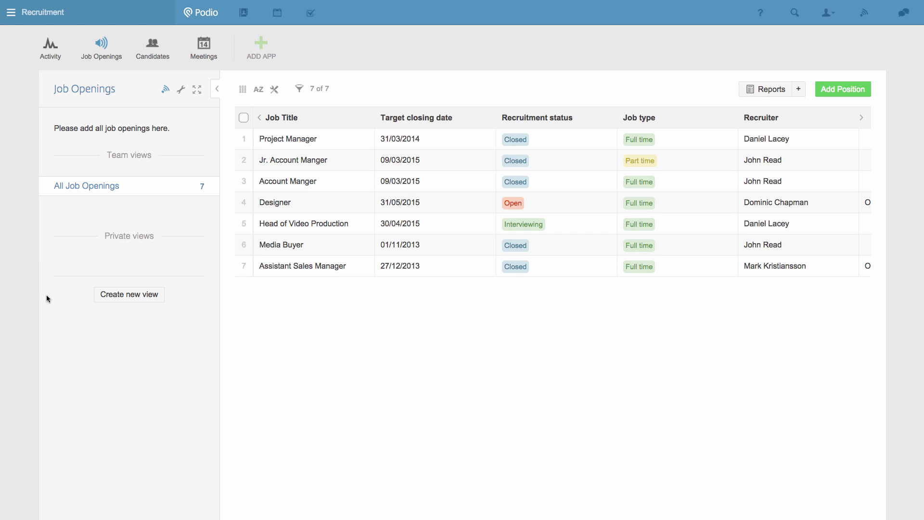
Step: Open the Candidates app's 'Zaxel & Speed Job Application' webform settings
left_click(155, 57)
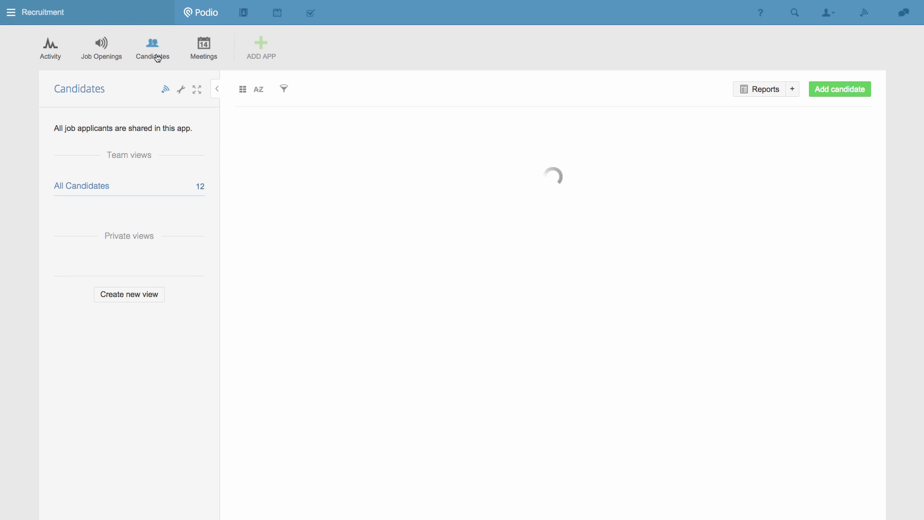
left_click(181, 94)
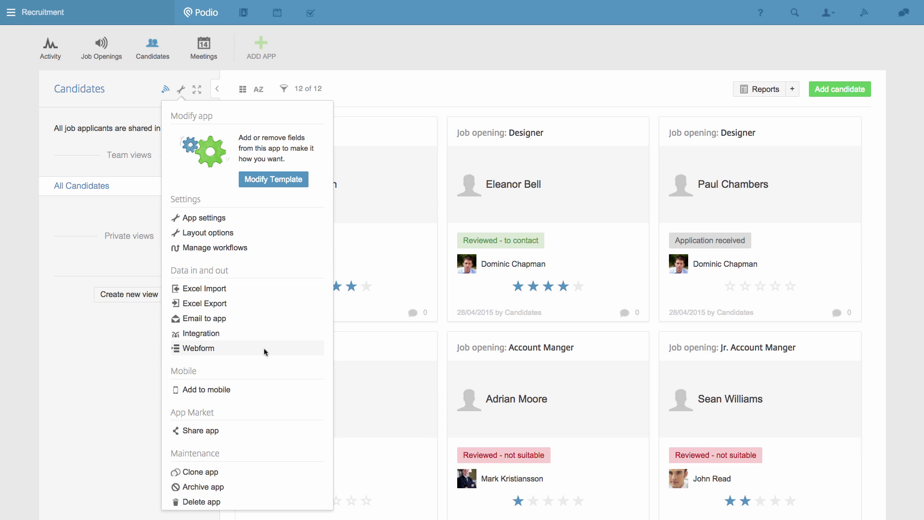
left_click(209, 355)
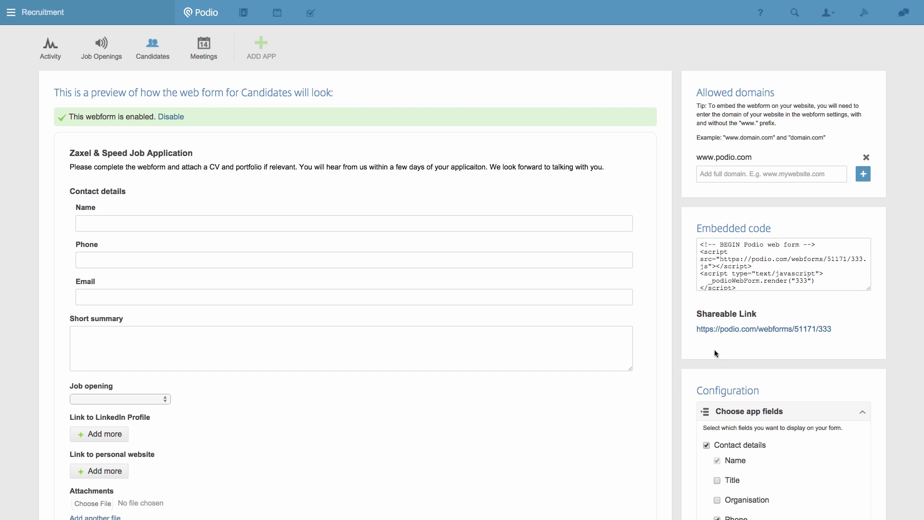
Step: Open the public webform and confirm its Job opening dropdown lists all seven jobs
left_click(726, 333)
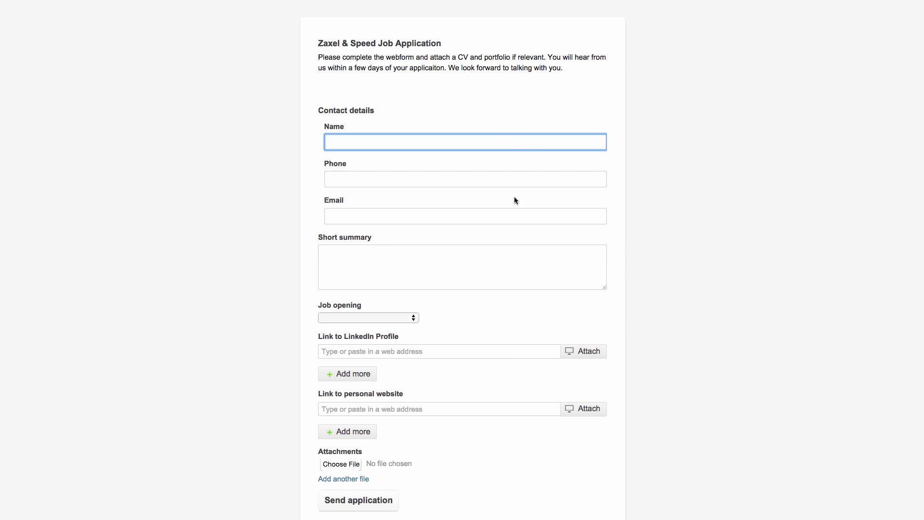
mouse_move(508, 246)
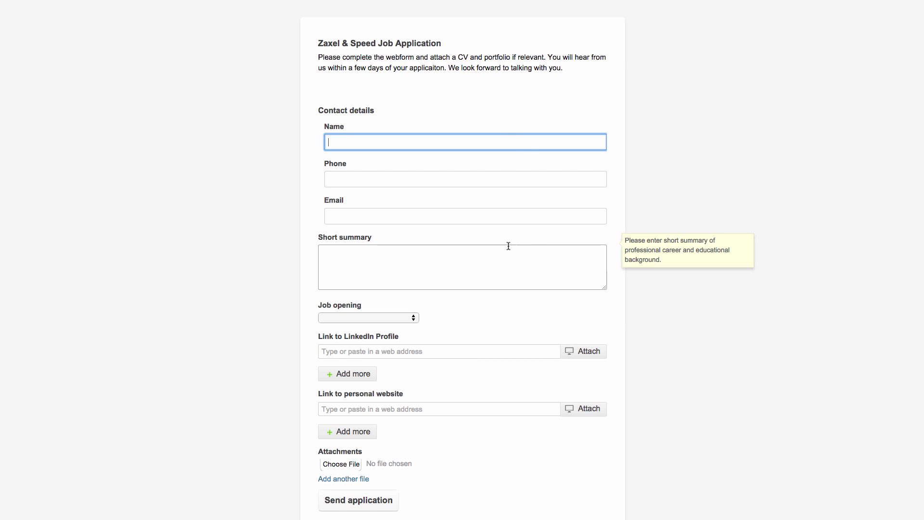
left_click(415, 319)
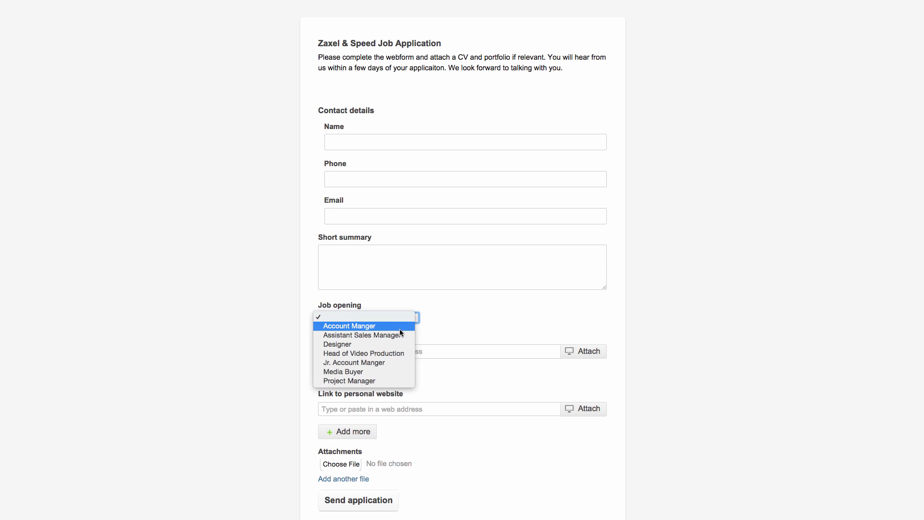
left_click(440, 322)
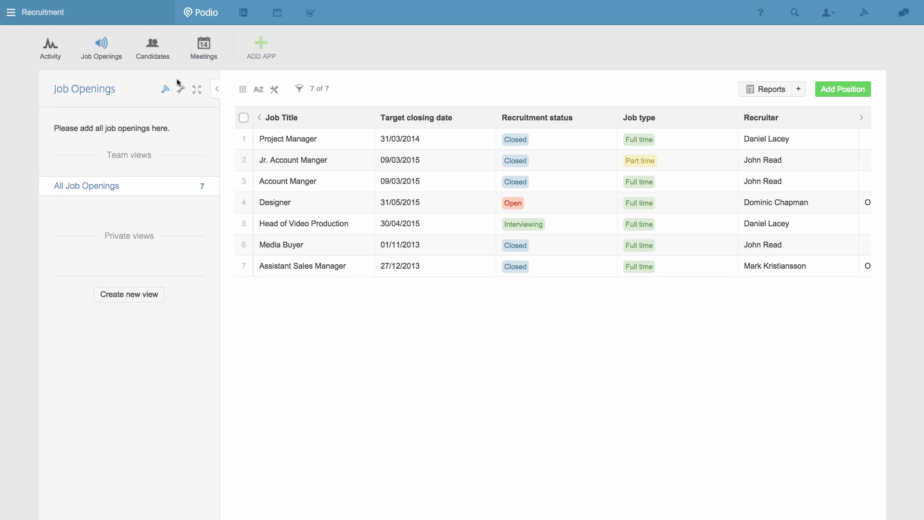
Step: Filter Job Openings by Recruitment status Interviewing and Open
left_click(299, 91)
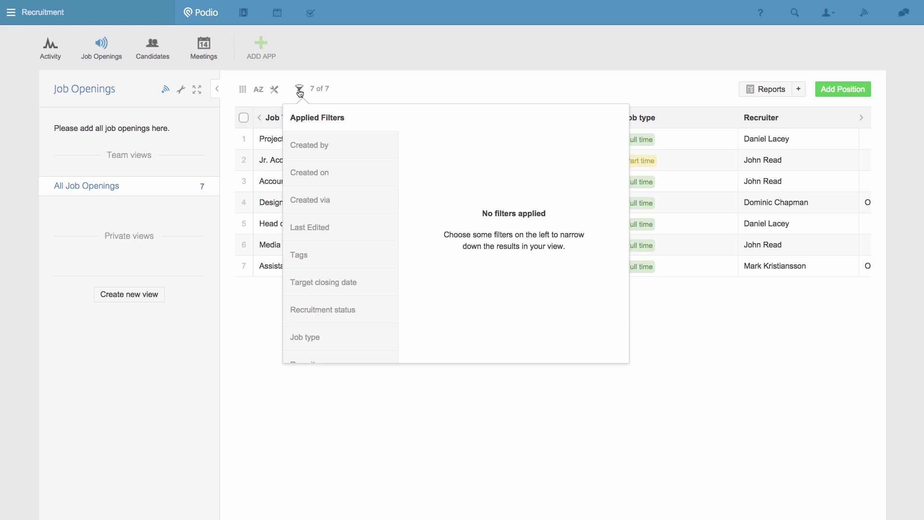
left_click(371, 313)
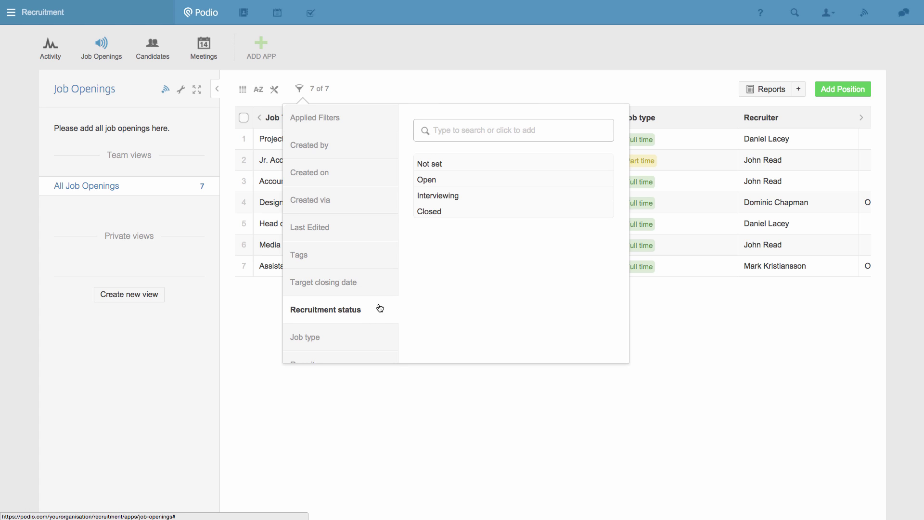
left_click(476, 199)
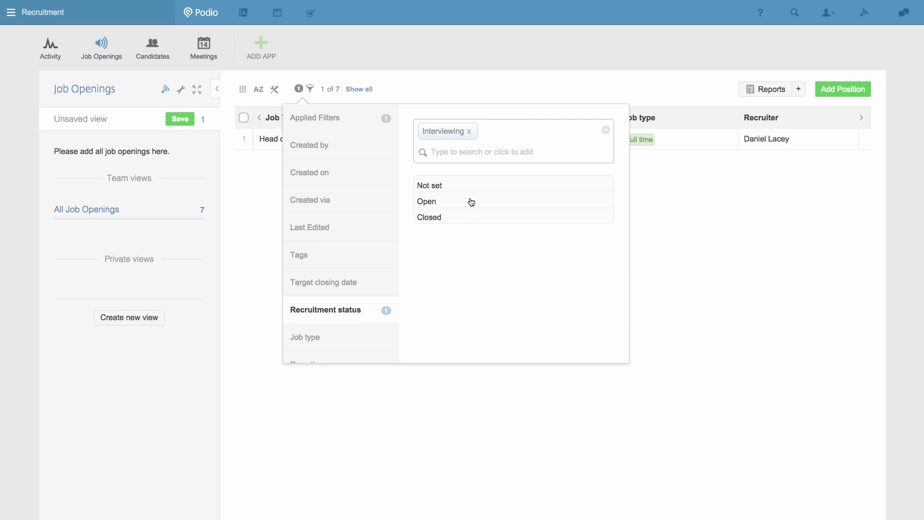
left_click(469, 202)
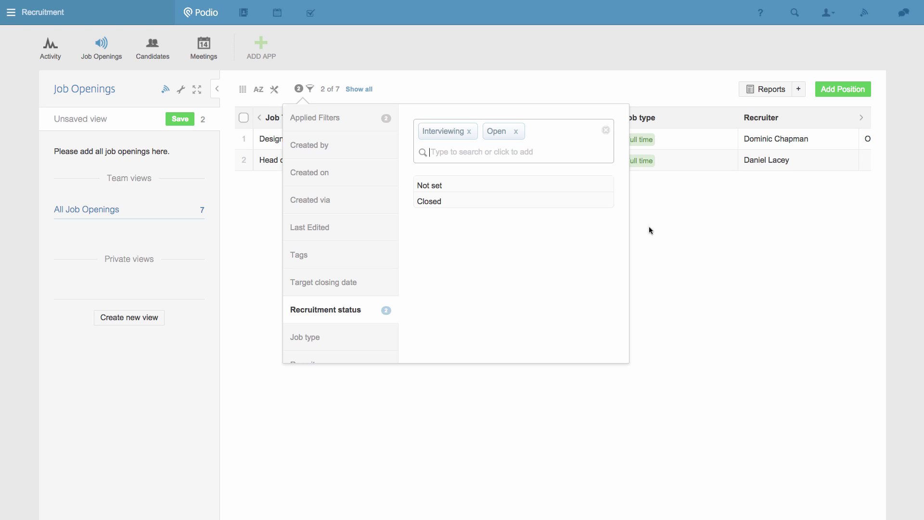
left_click(682, 228)
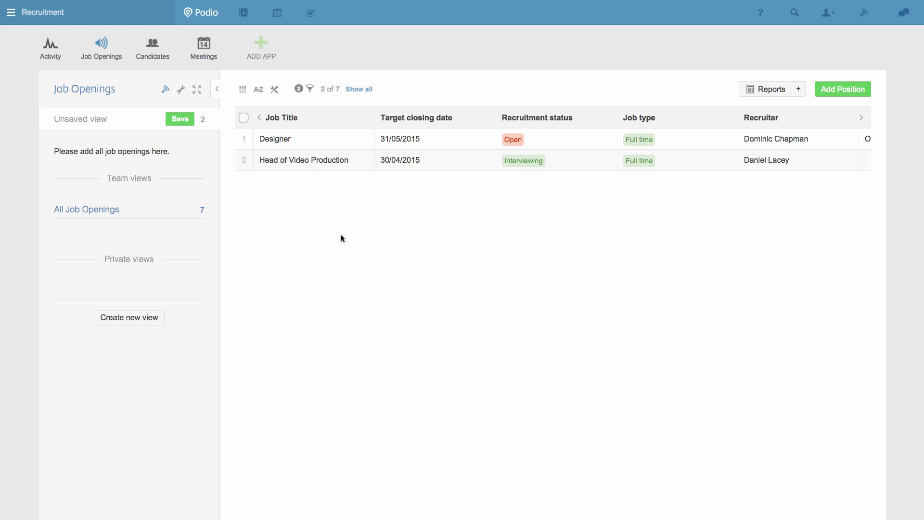
Step: Save the filtered list as a team view named 'Open Positions'
left_click(180, 120)
type("Open Positions")
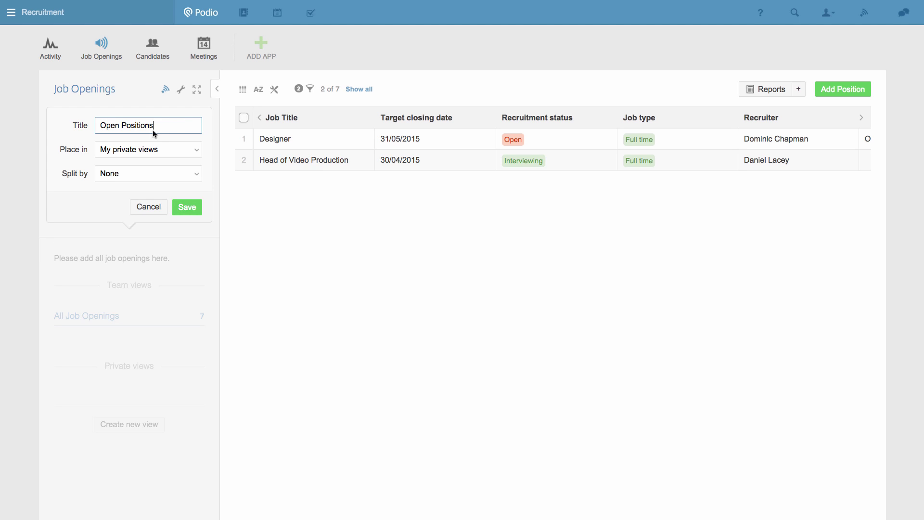
left_click(160, 144)
left_click(161, 160)
left_click(195, 210)
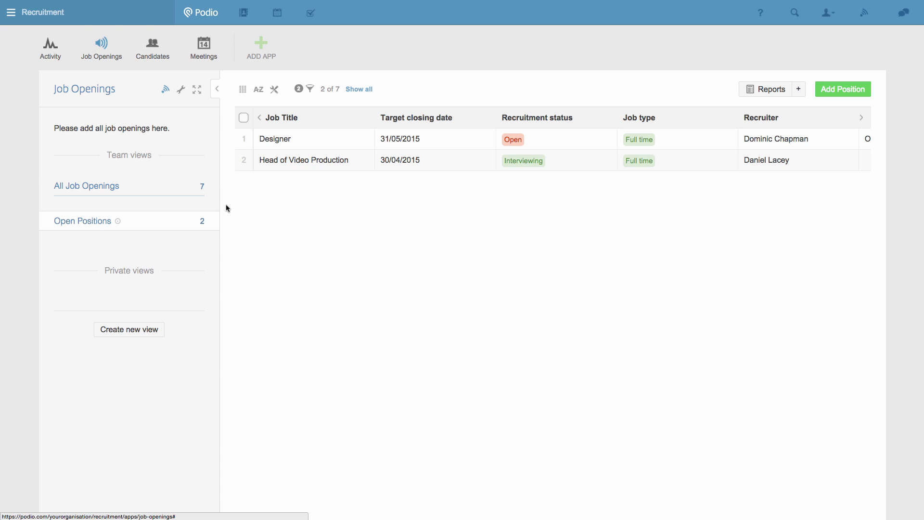
Step: Limit the Candidates template's Job opening field to the Job Openings 'Open Positions' view
left_click(148, 61)
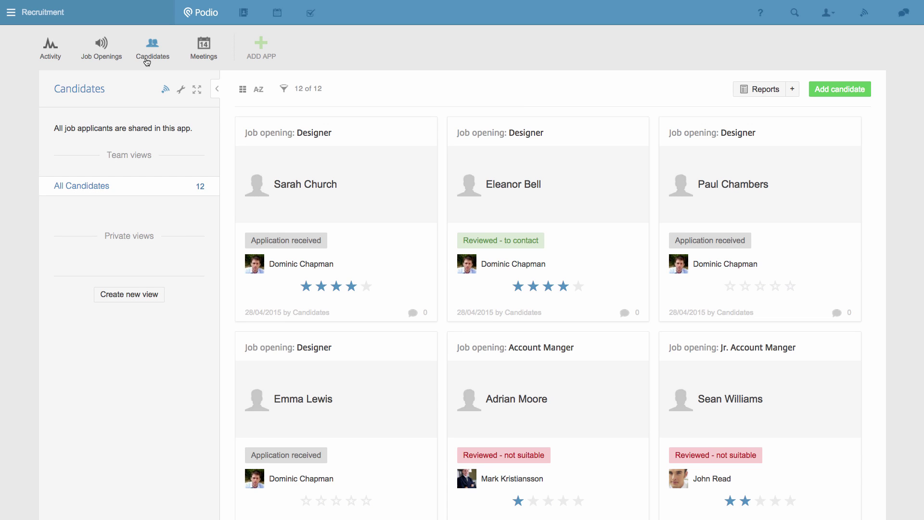
left_click(181, 90)
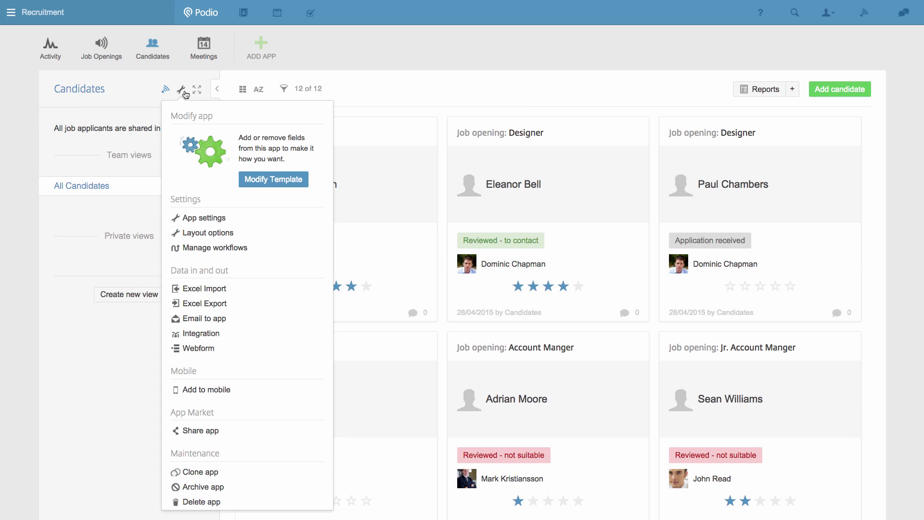
left_click(262, 179)
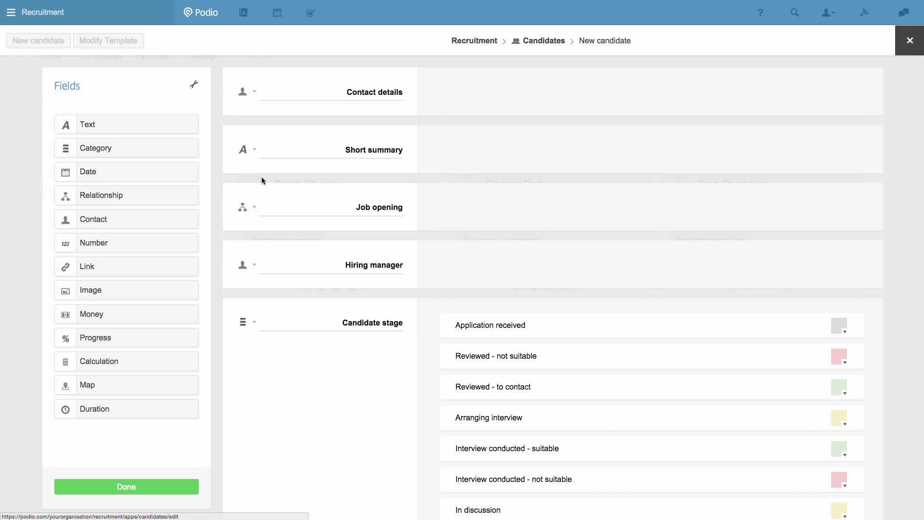
left_click(254, 208)
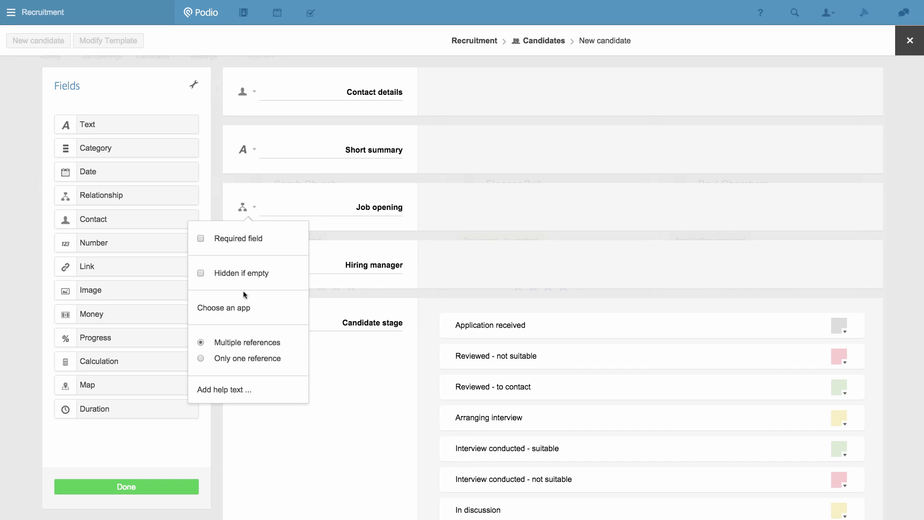
left_click(243, 307)
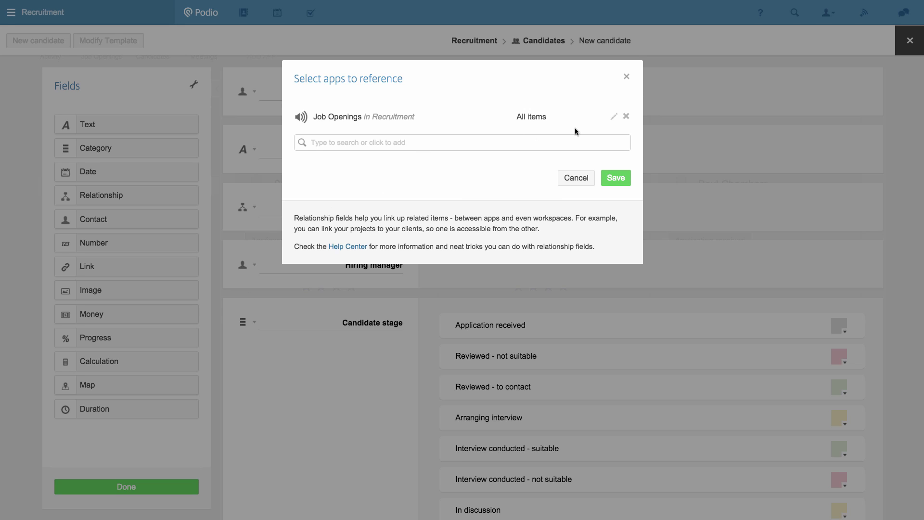
left_click(614, 117)
left_click(601, 118)
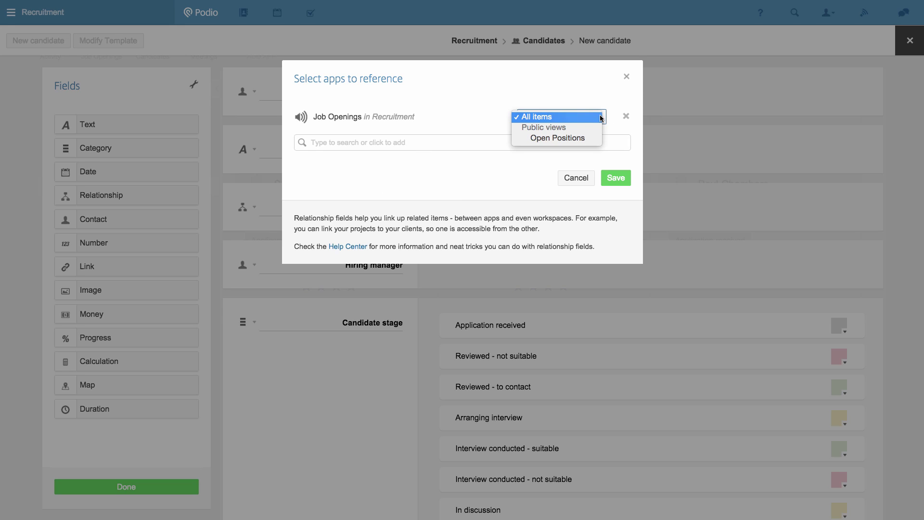
left_click(587, 139)
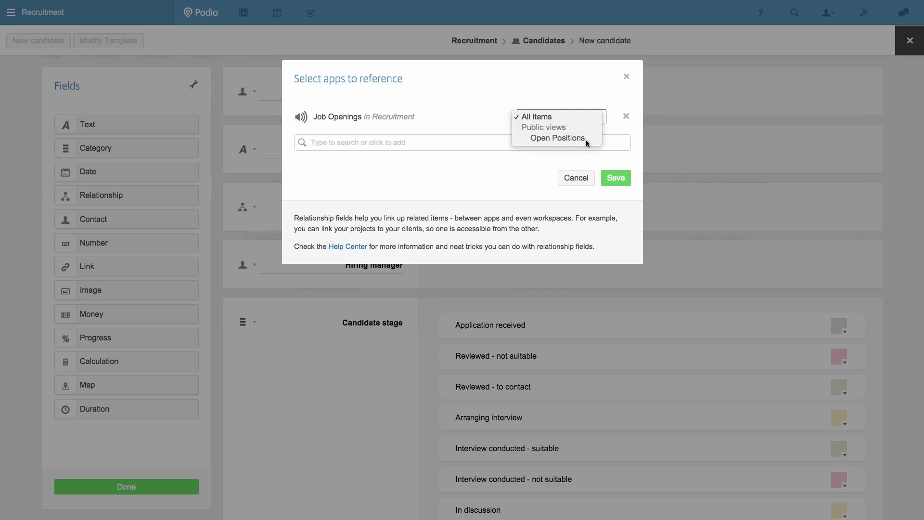
left_click(613, 177)
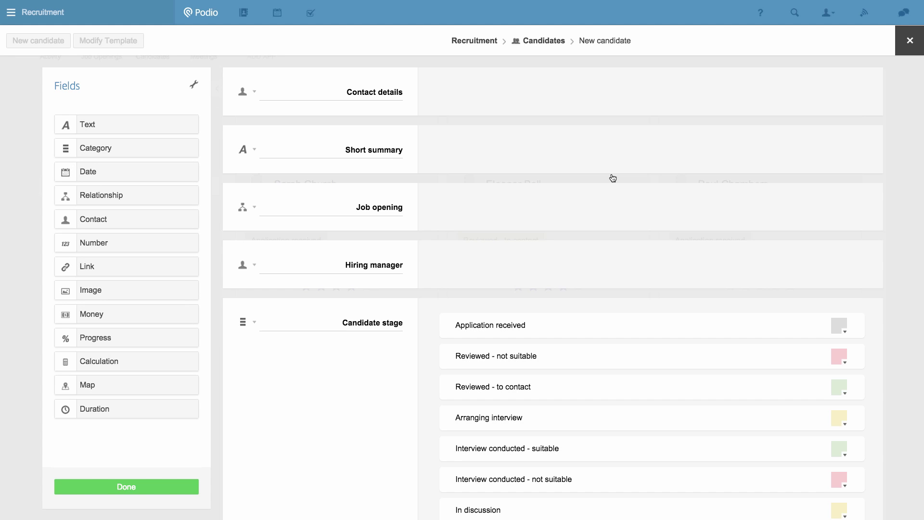
left_click(183, 487)
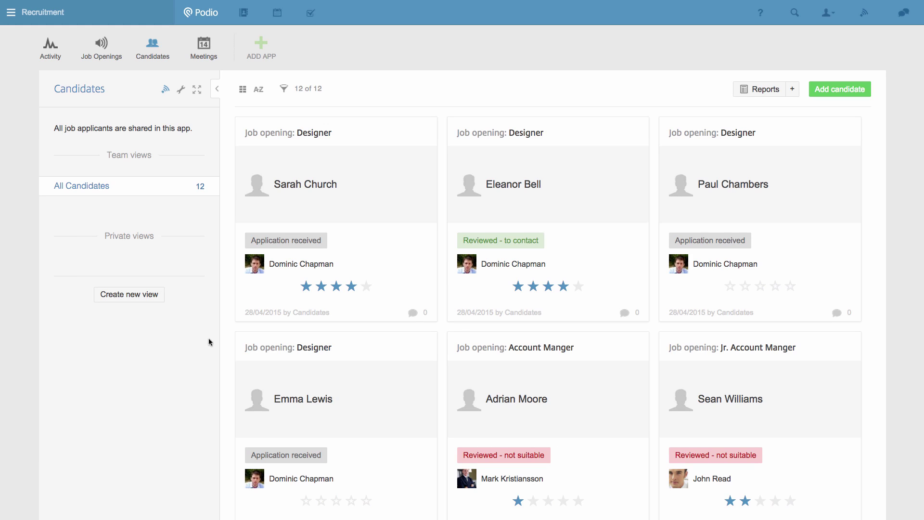
Step: Verify the live webform's Job opening list shows only Designer and Head of Video Production
left_click(182, 92)
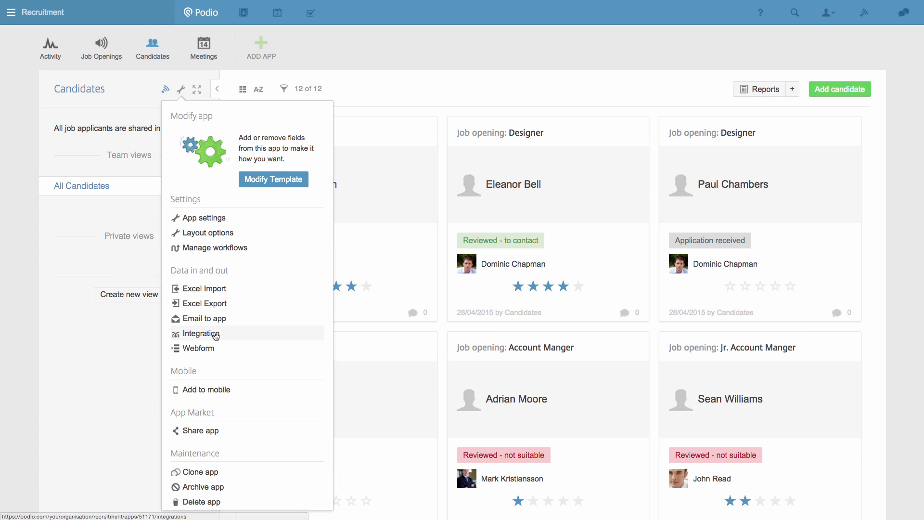
left_click(214, 348)
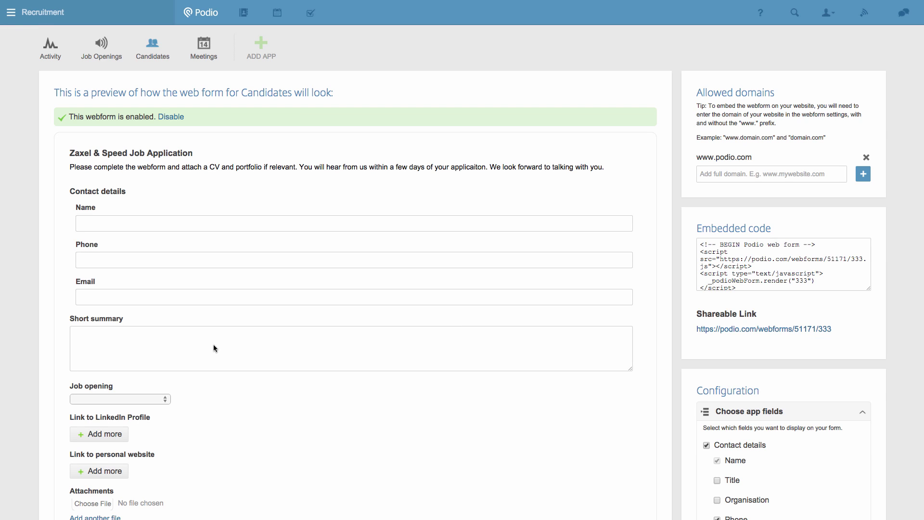
left_click(727, 332)
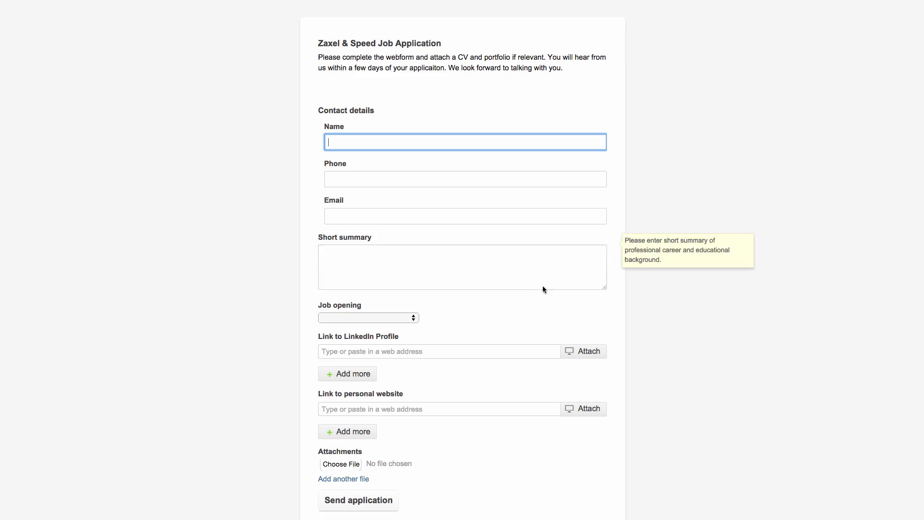
left_click(414, 320)
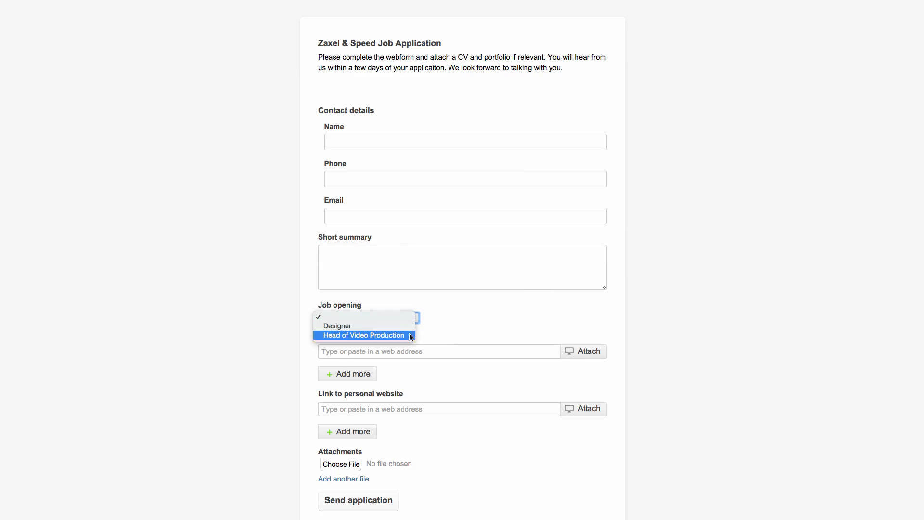
left_click(443, 318)
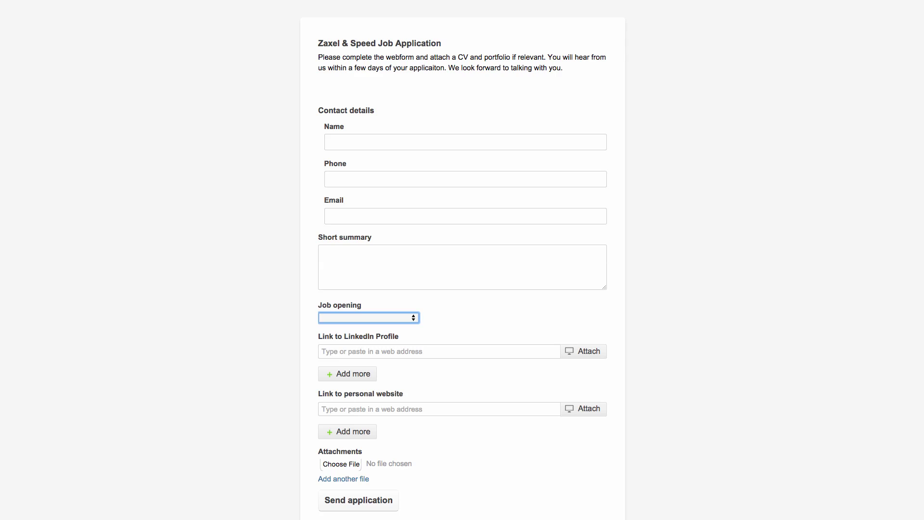
key("alt+Left")
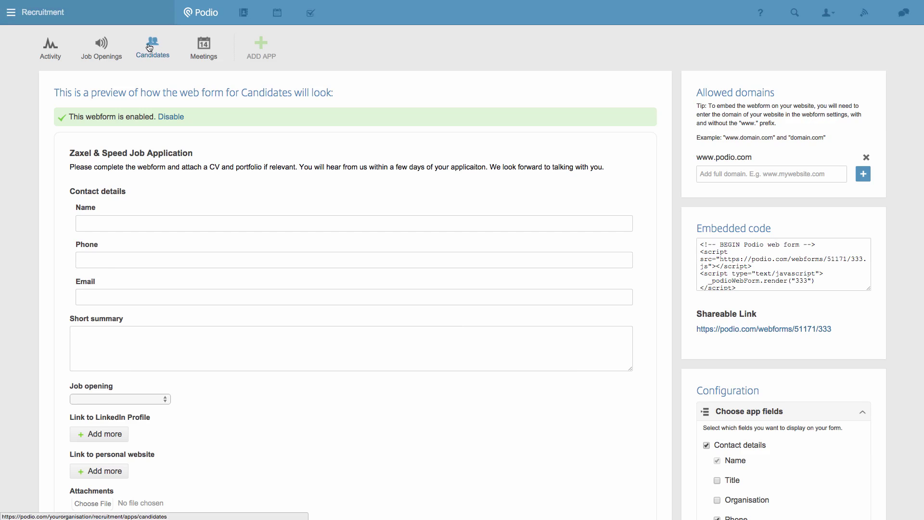
Step: Return to the Candidates app's card list of 12 applicants
left_click(150, 46)
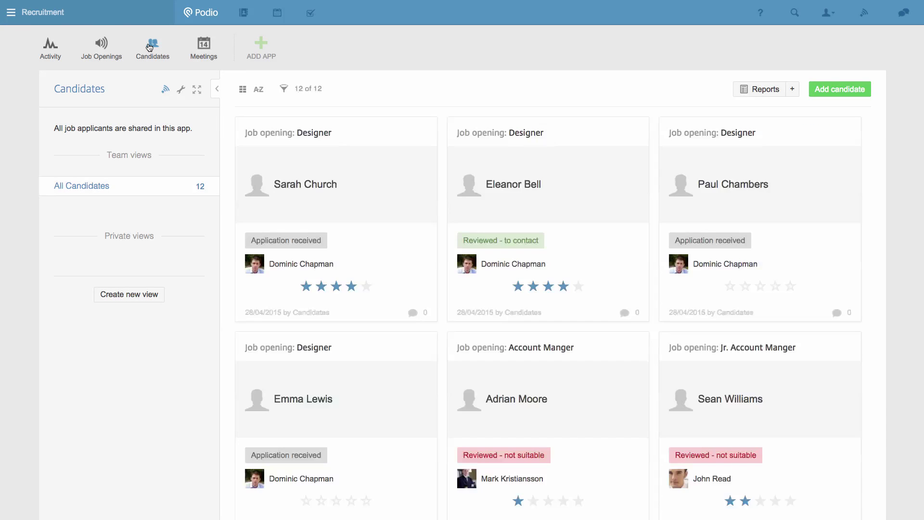